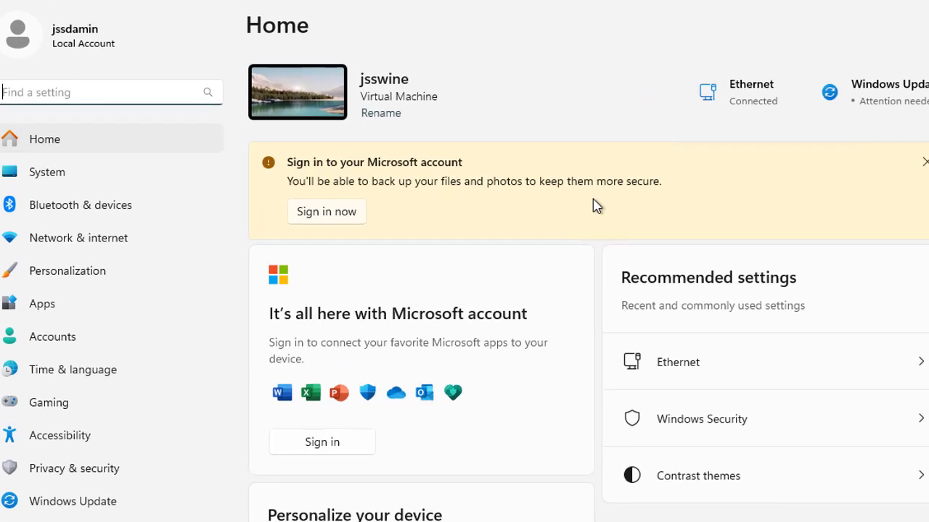
# Step: Open the account settings for work or school access and start enrolling this PC only in device management
pyautogui.click(53, 346)
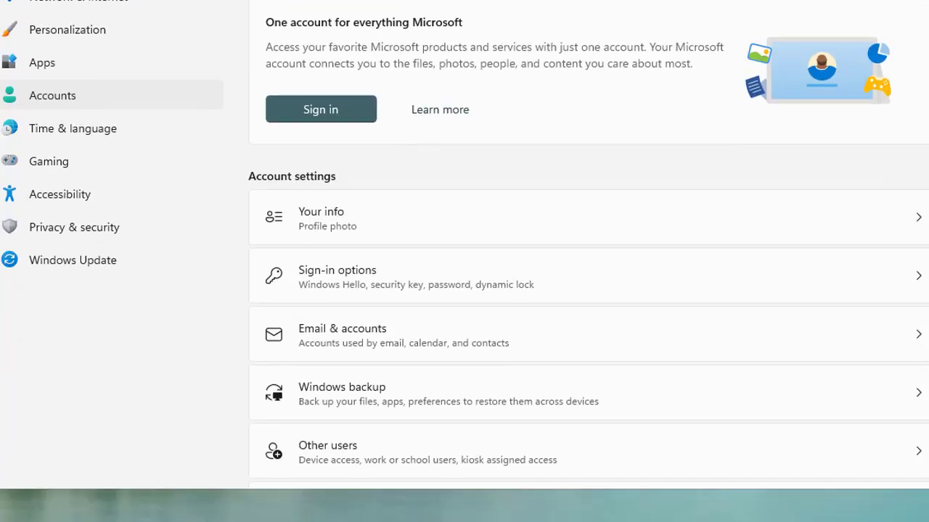
pyautogui.scroll(-1, 836, 196)
pyautogui.scroll(-5, 835, 196)
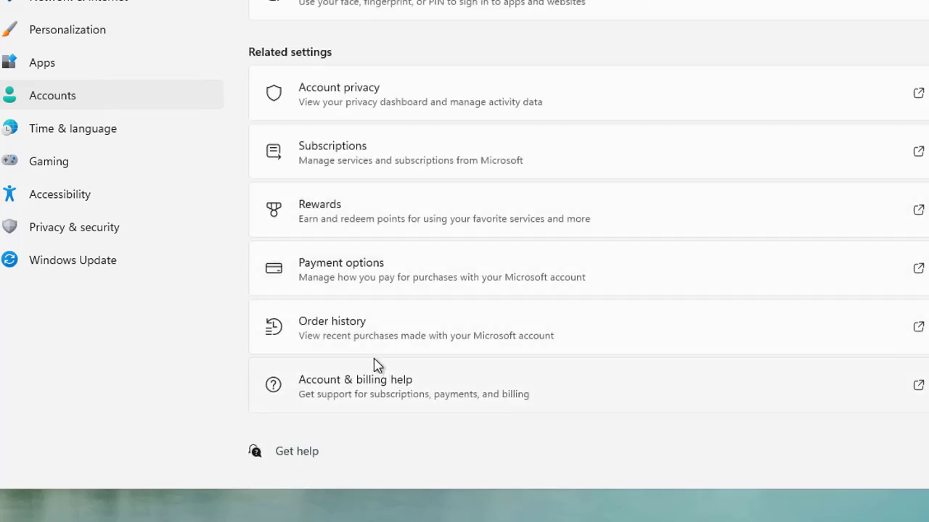
pyautogui.scroll(4, 554, 341)
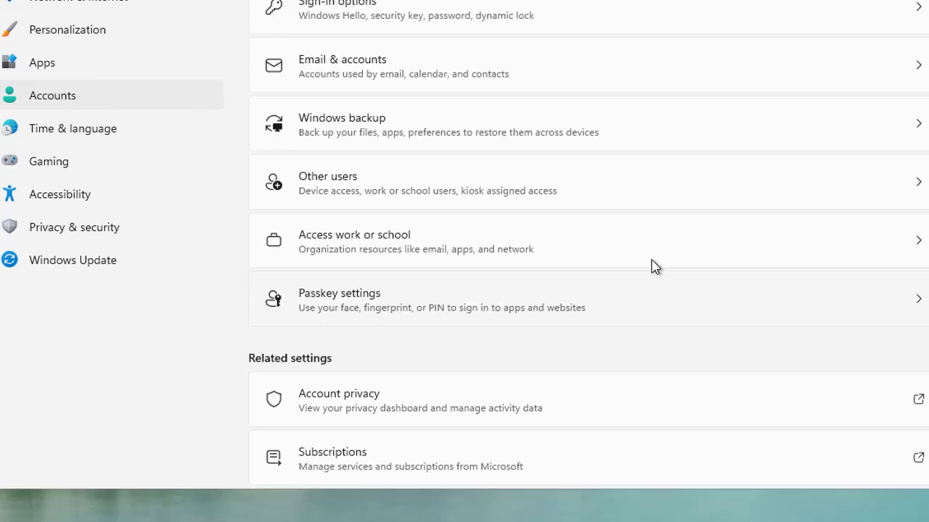
pyautogui.scroll(2, 606, 283)
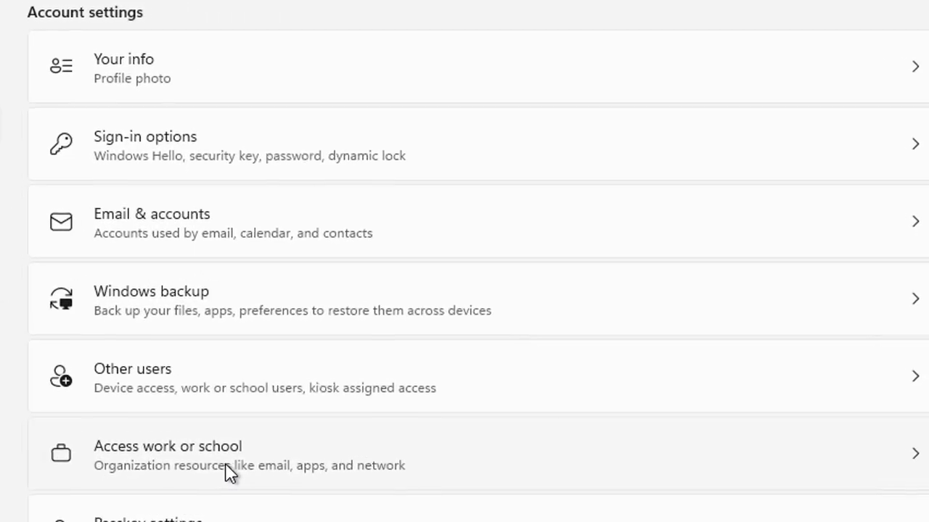
pyautogui.click(451, 344)
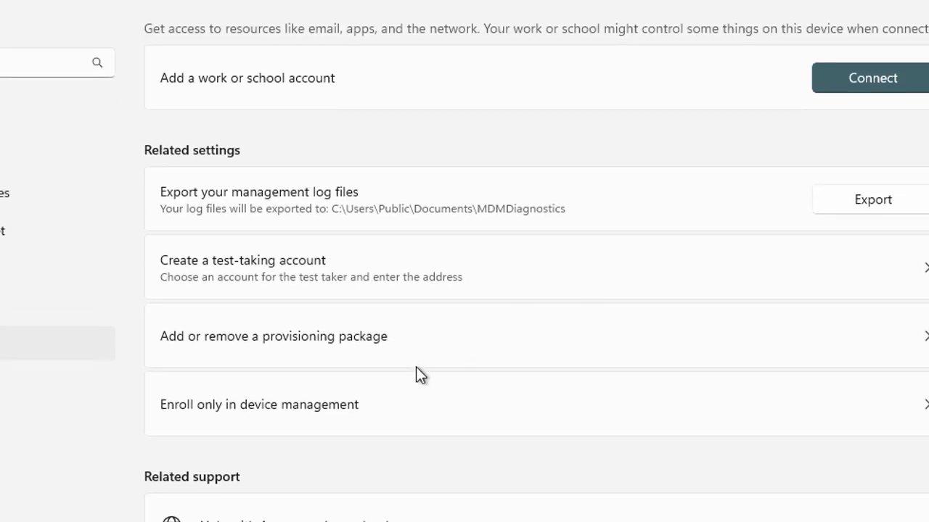
pyautogui.click(398, 410)
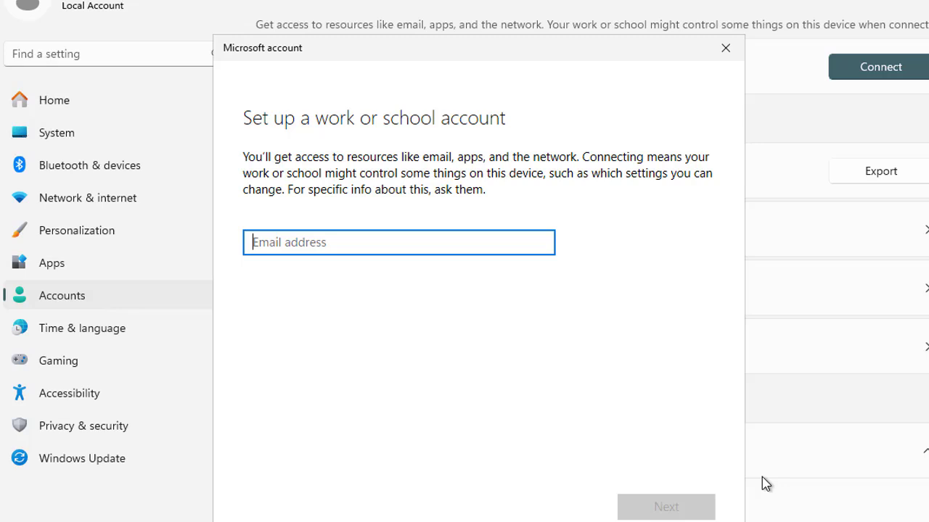
# Step: Enroll the device with the work account's e-mail address and password, and close the completed device setup
pyautogui.hotkey('ctrl', 'v')
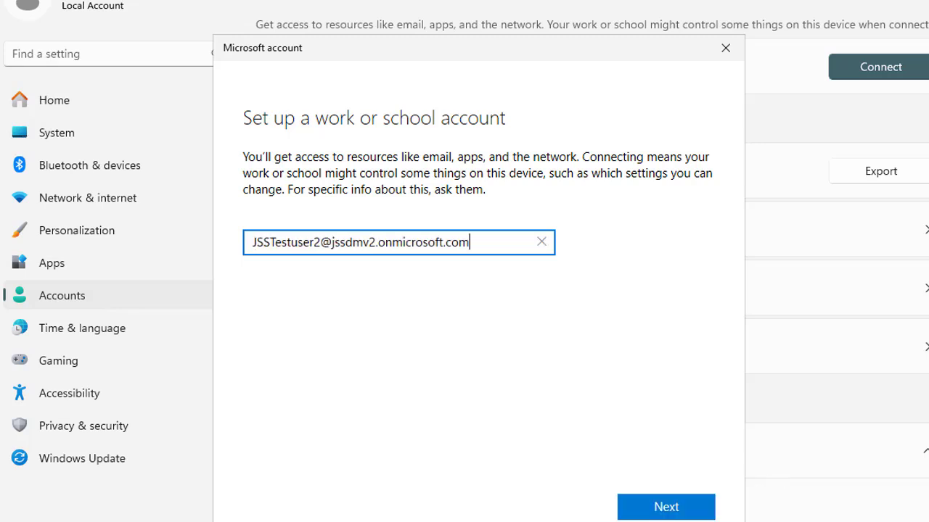
pyautogui.click(666, 508)
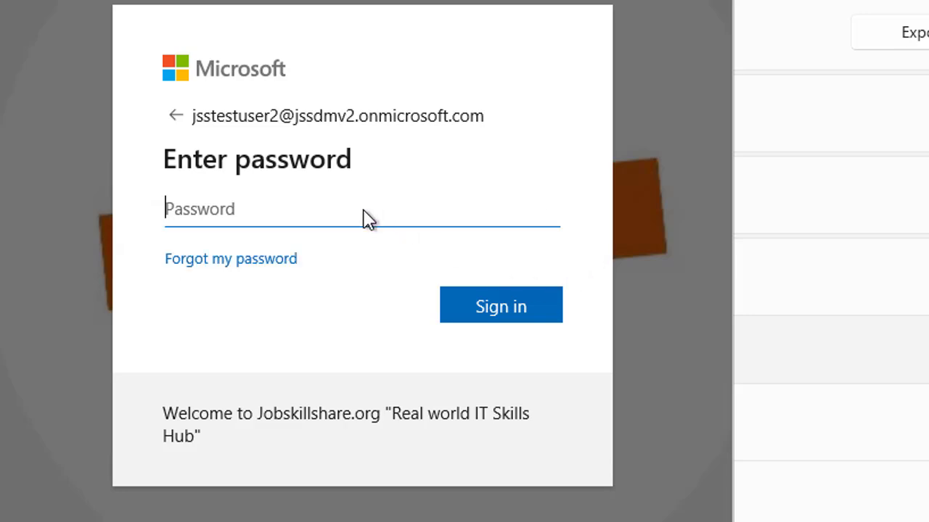
pyautogui.write('•••••••••')
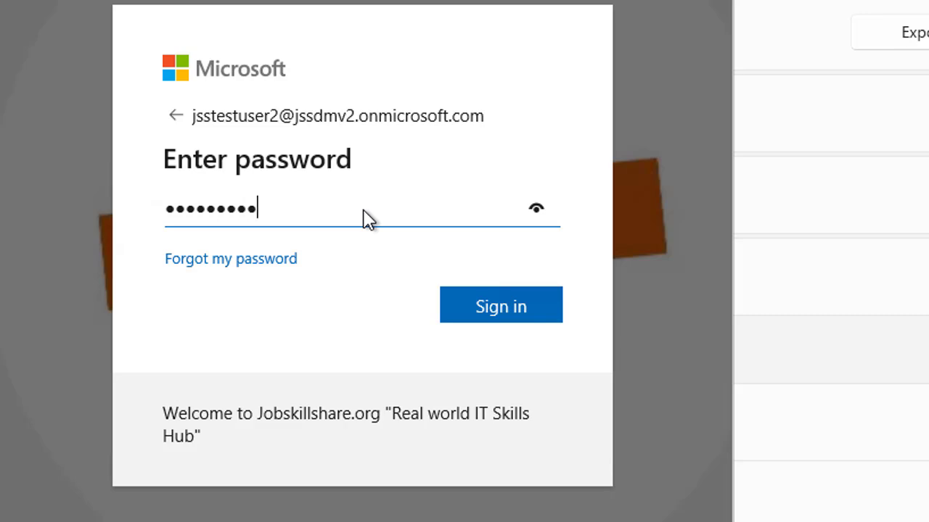
pyautogui.write('••••')
pyautogui.click(477, 302)
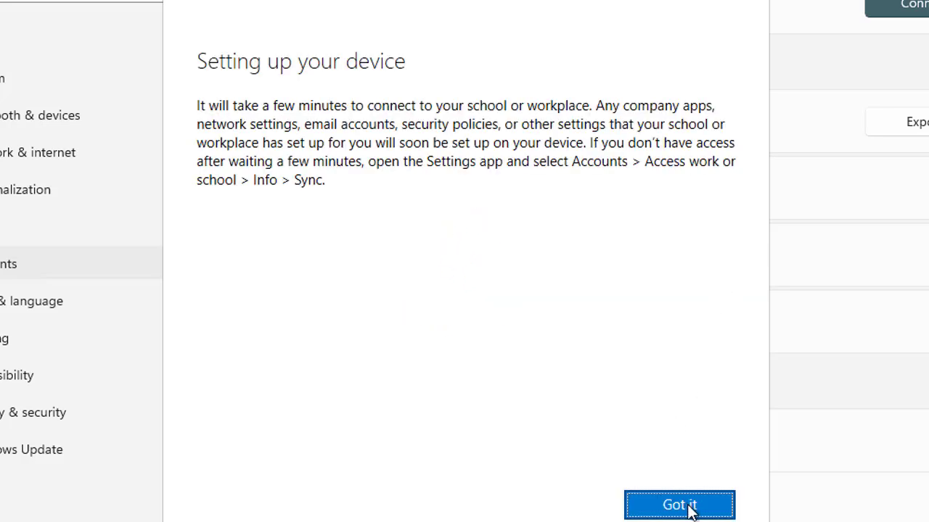
pyautogui.click(686, 508)
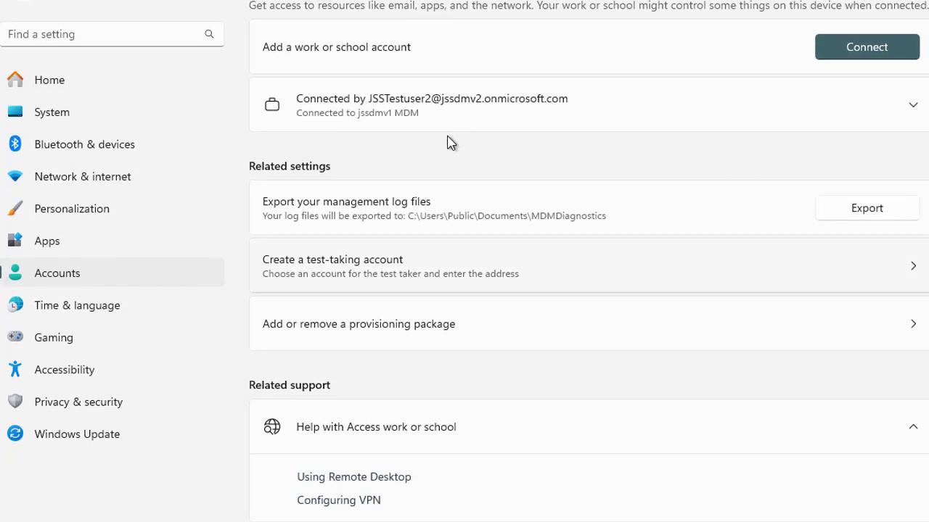
# Step: Open the management info of the connected work account and examine its managed policies, applications, connection info and sync status
pyautogui.click(556, 118)
pyautogui.click(556, 118)
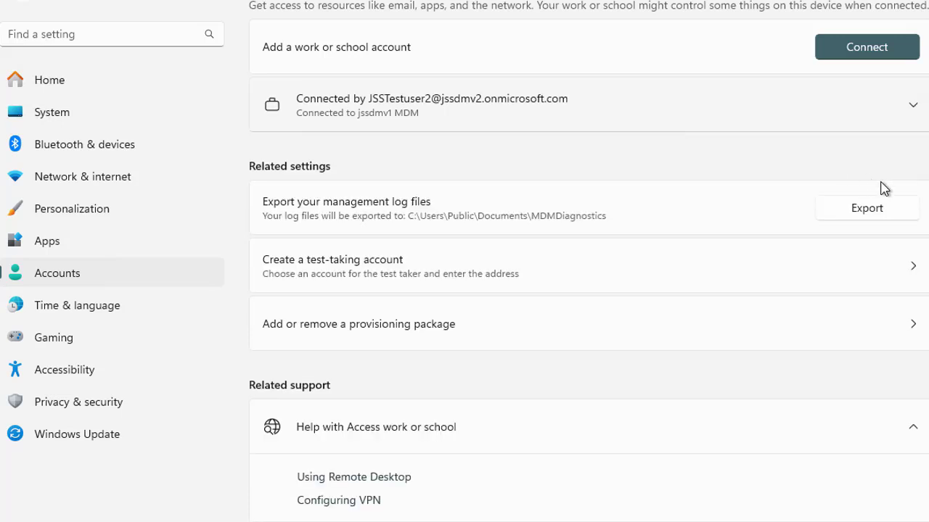
pyautogui.scroll(2, 312, 370)
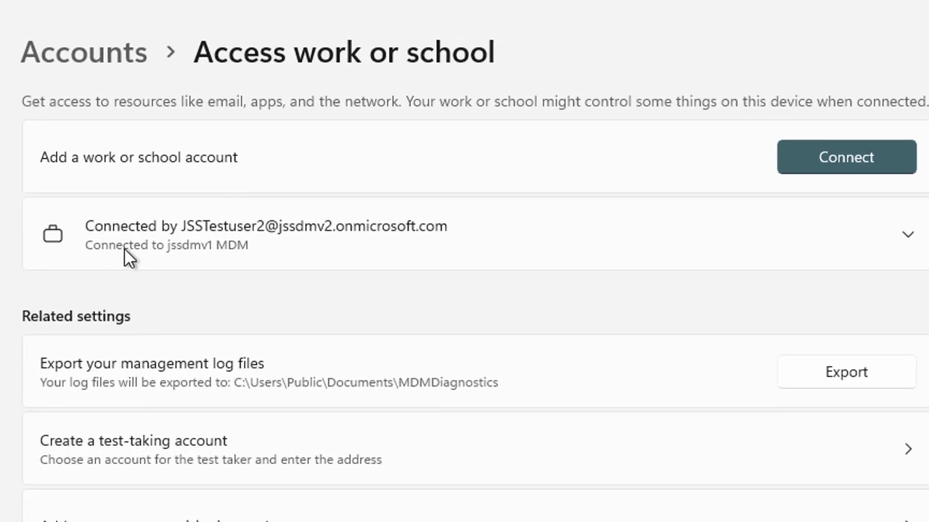
pyautogui.click(395, 247)
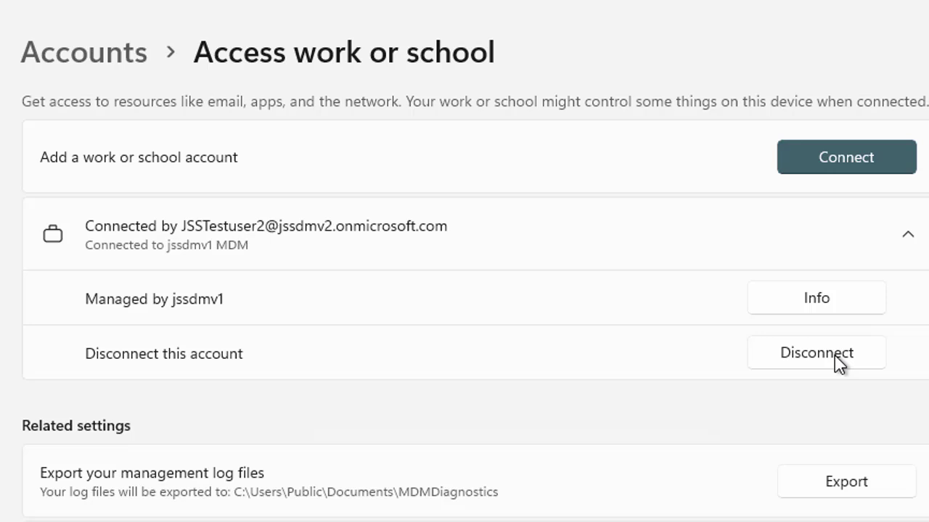
pyautogui.click(805, 298)
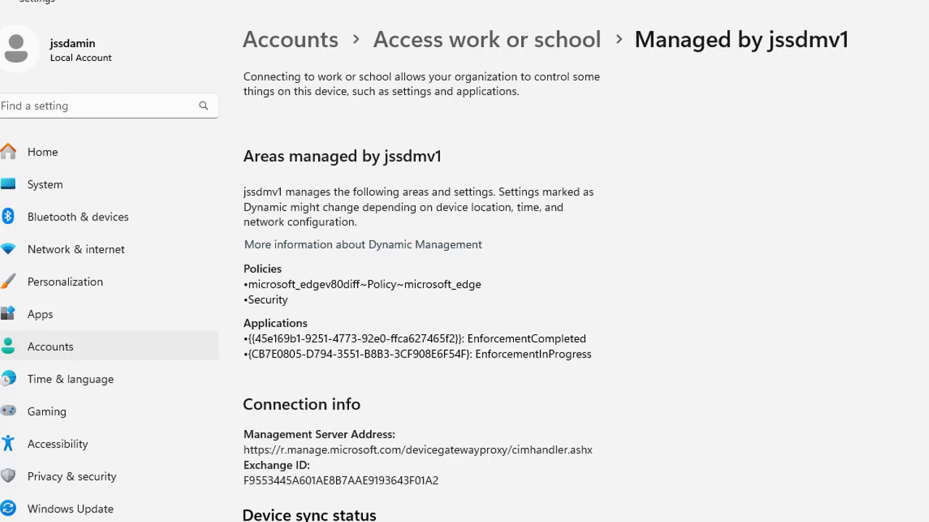
pyautogui.scroll(-3, 420, 290)
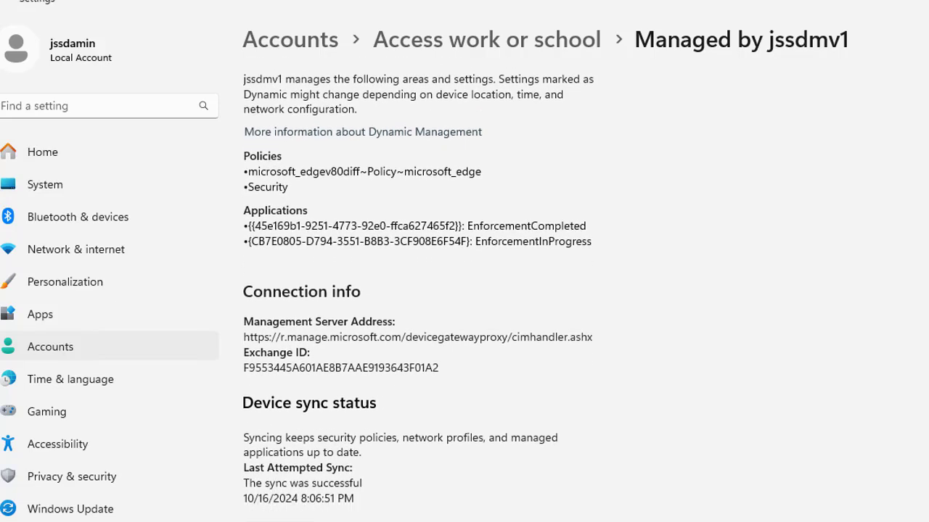
pyautogui.scroll(3, 919, 135)
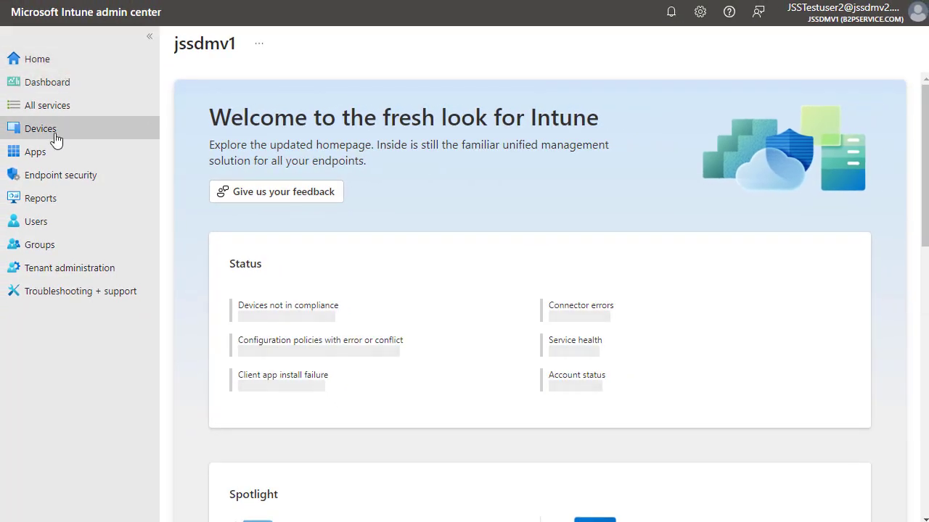
# Step: Switch to the Microsoft Intune admin center, check the list of all devices and open the jsswine device
pyautogui.click(45, 133)
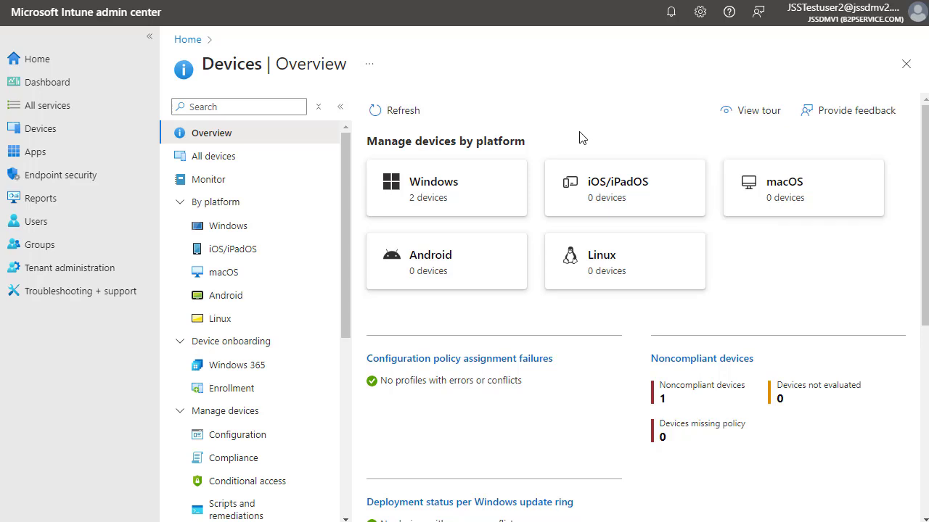
pyautogui.click(210, 161)
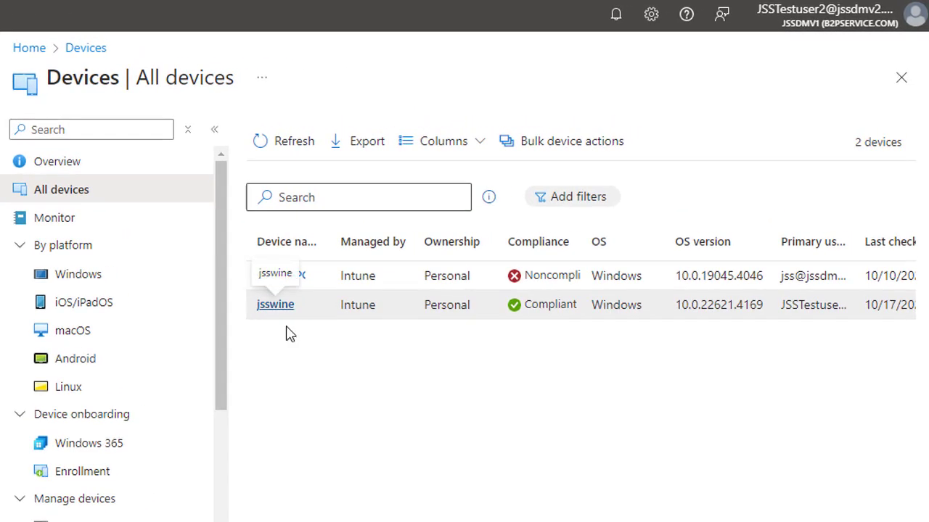
pyautogui.hscroll(2, 581, 290)
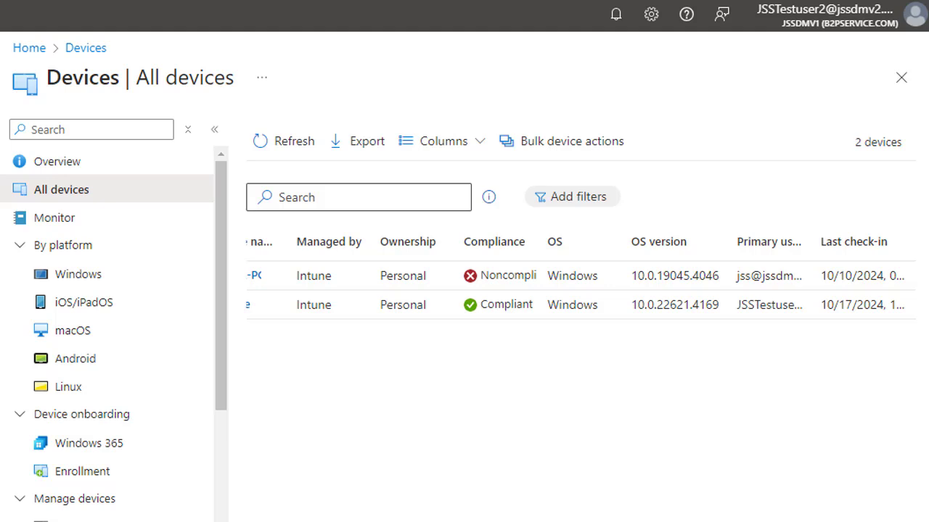
pyautogui.hscroll(-2, 581, 290)
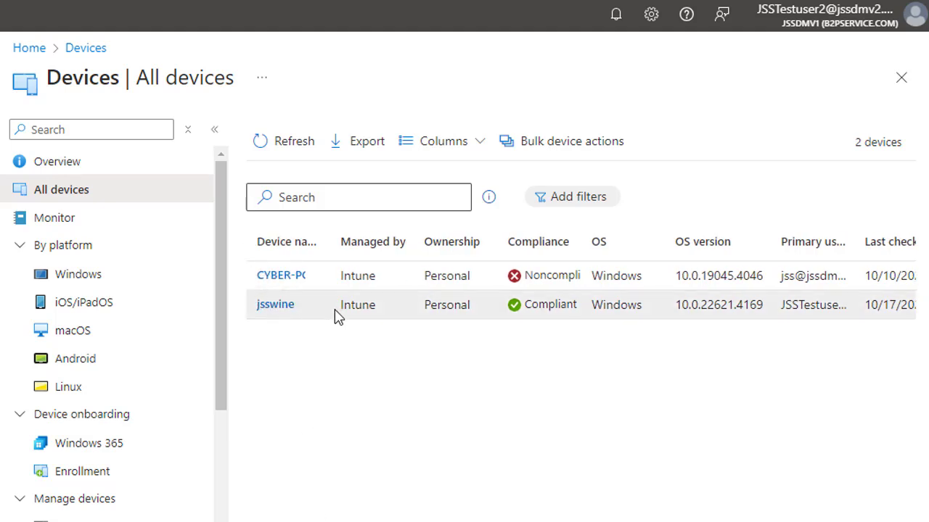
pyautogui.click(275, 306)
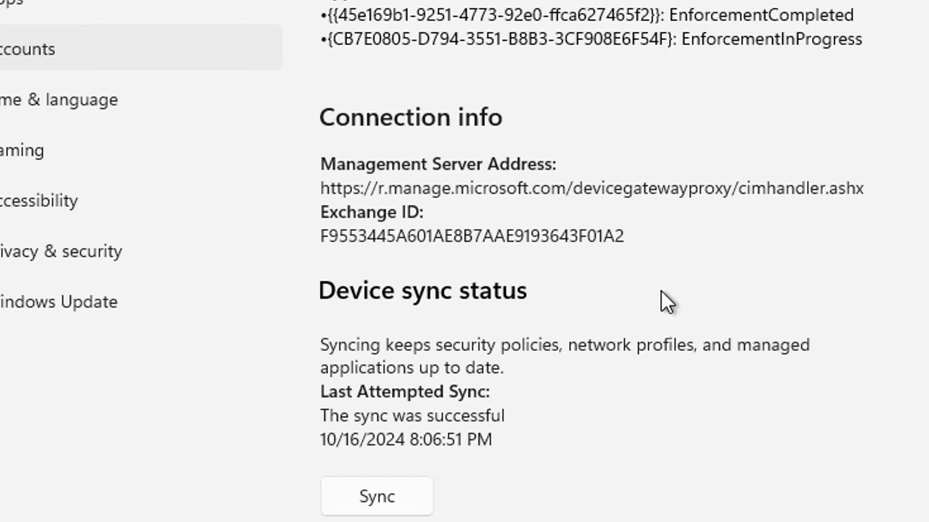
# Step: Switch back to Windows Settings and sync the device with the management server
pyautogui.click(395, 506)
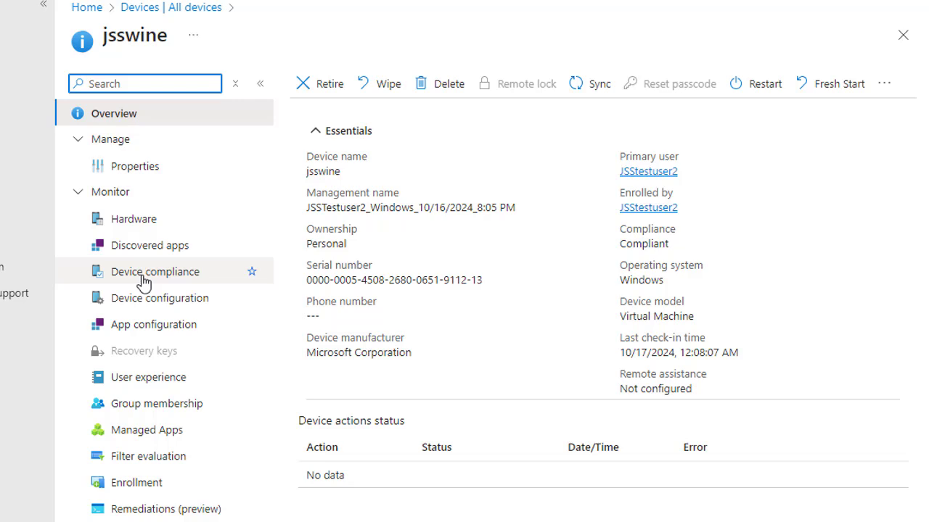
# Step: In the Intune admin center, check jsswine's device configuration and device compliance reports, and return to the list of all devices
pyautogui.click(164, 304)
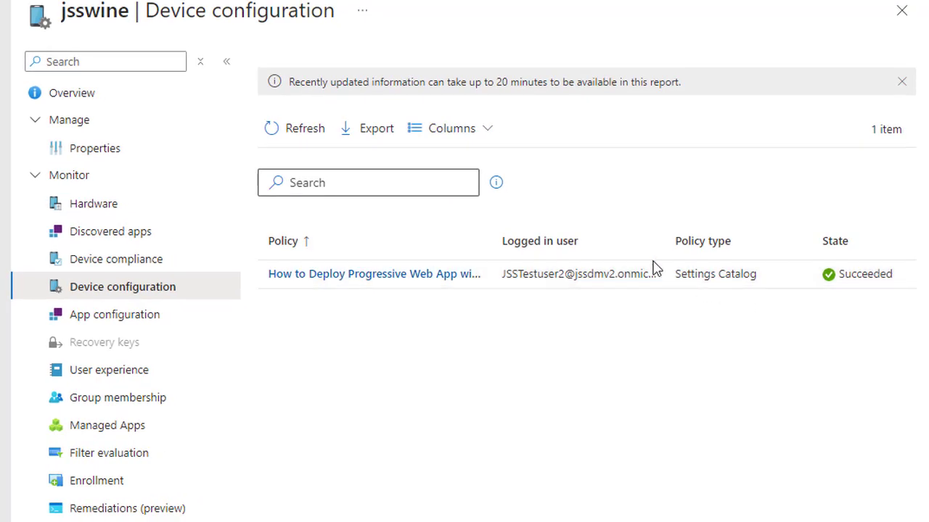
pyautogui.click(116, 265)
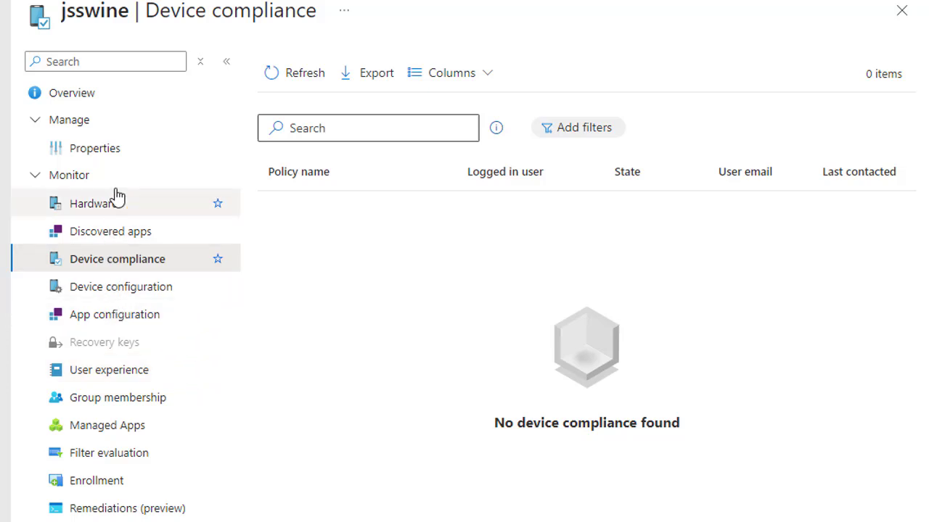
pyautogui.click(116, 2)
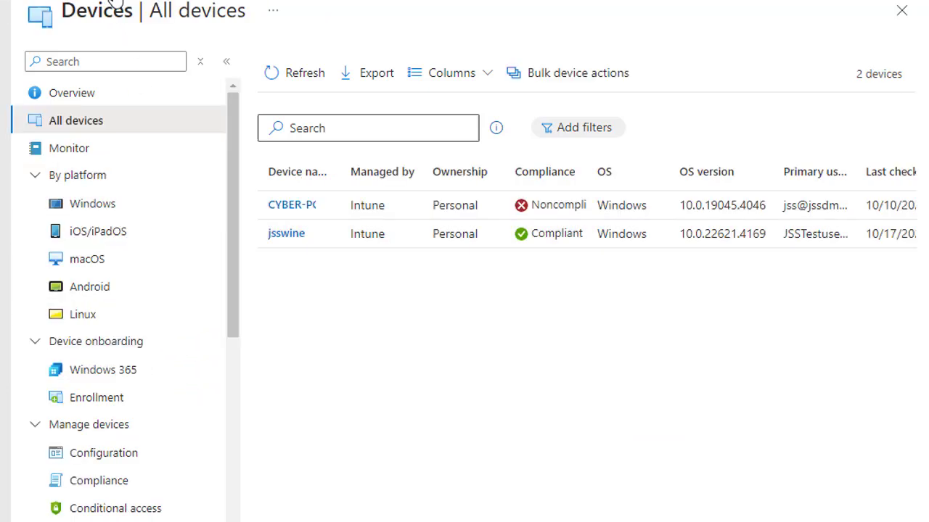
# Step: Open the device configuration policies and look through the whole policy list
pyautogui.scroll(-2, 145, 305)
pyautogui.click(109, 367)
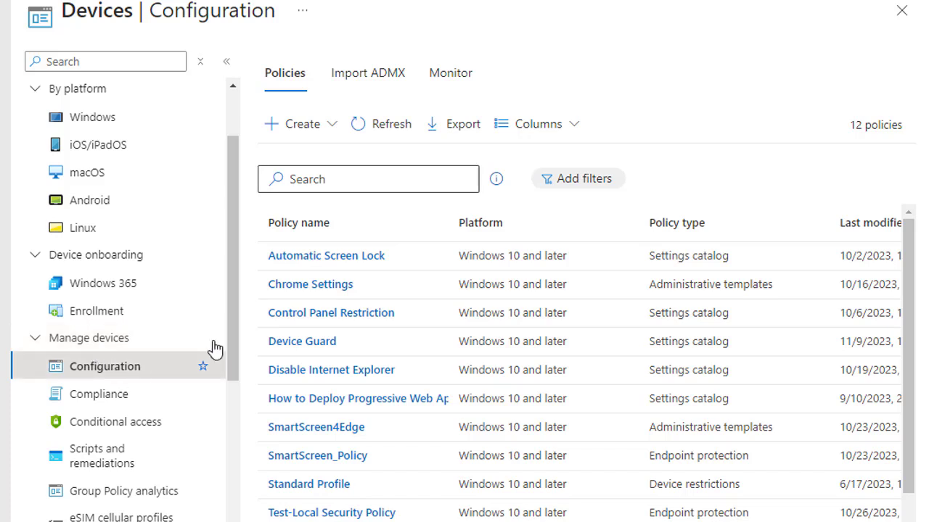
pyautogui.moveTo(912, 263); pyautogui.dragTo(908, 341)
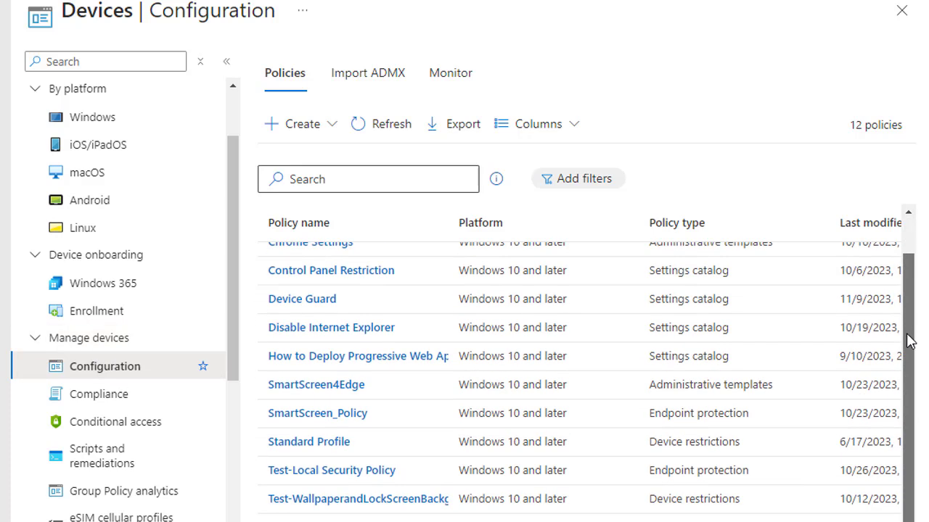
pyautogui.scroll(1, 892, 265)
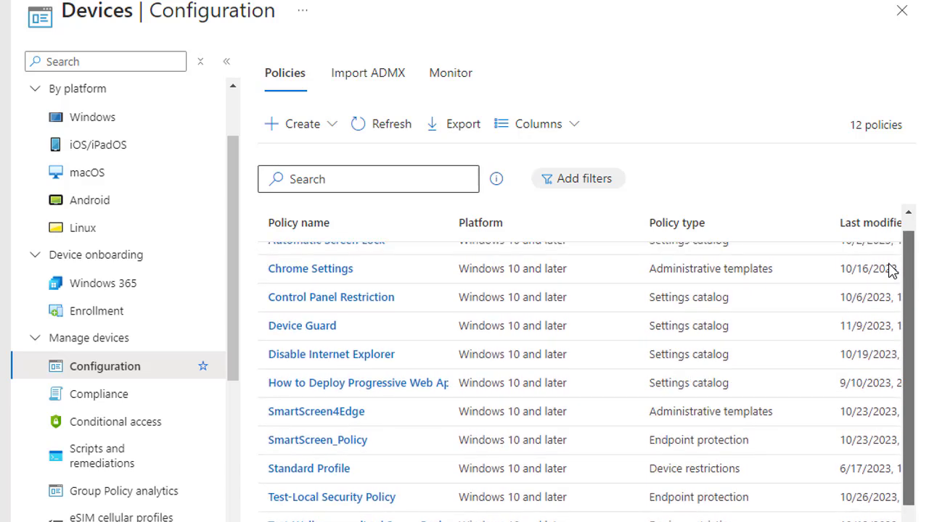
pyautogui.scroll(1, 894, 263)
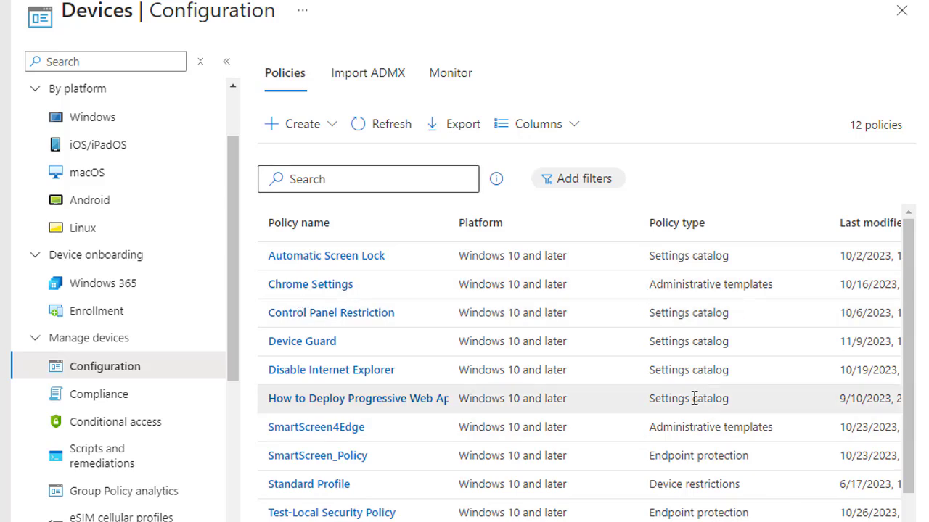
pyautogui.scroll(3, 225, 201)
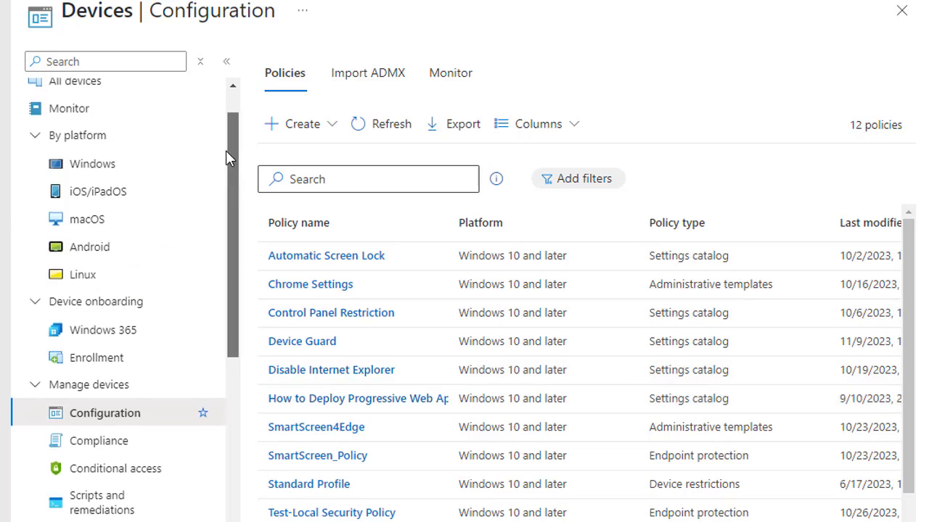
# Step: Reopen jsswine from the list of all devices and check its device configuration and managed apps
pyautogui.click(99, 126)
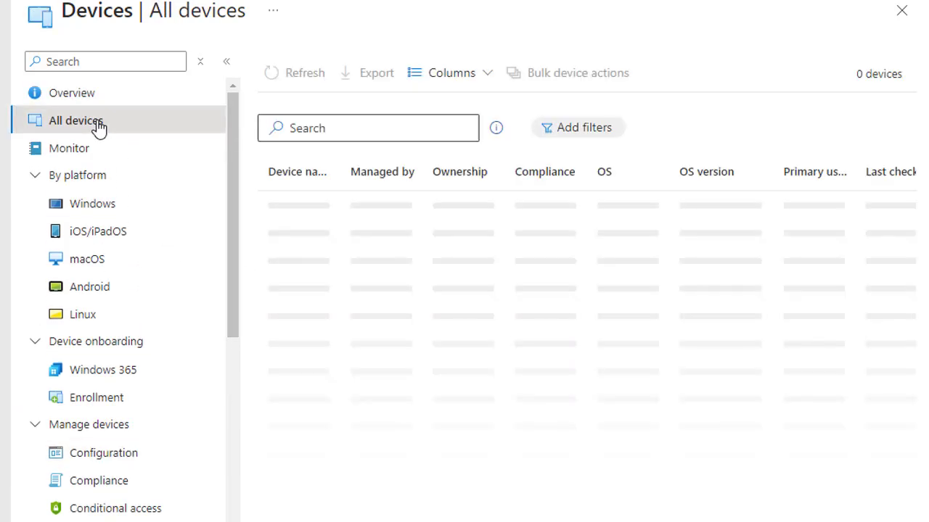
pyautogui.click(289, 241)
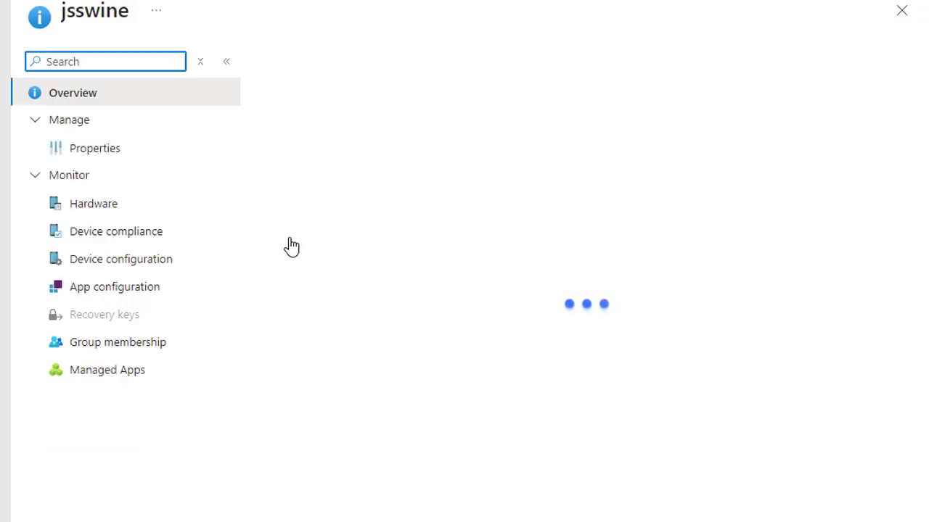
pyautogui.click(120, 287)
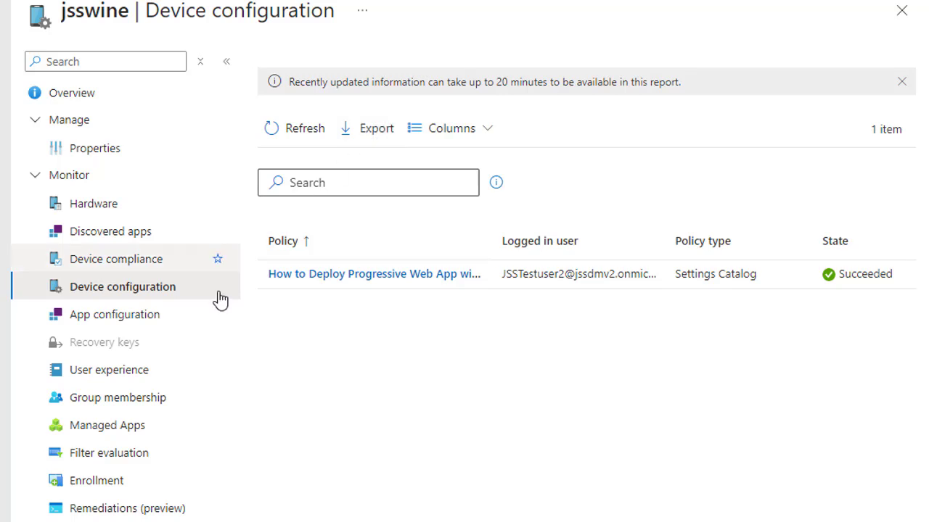
pyautogui.click(105, 428)
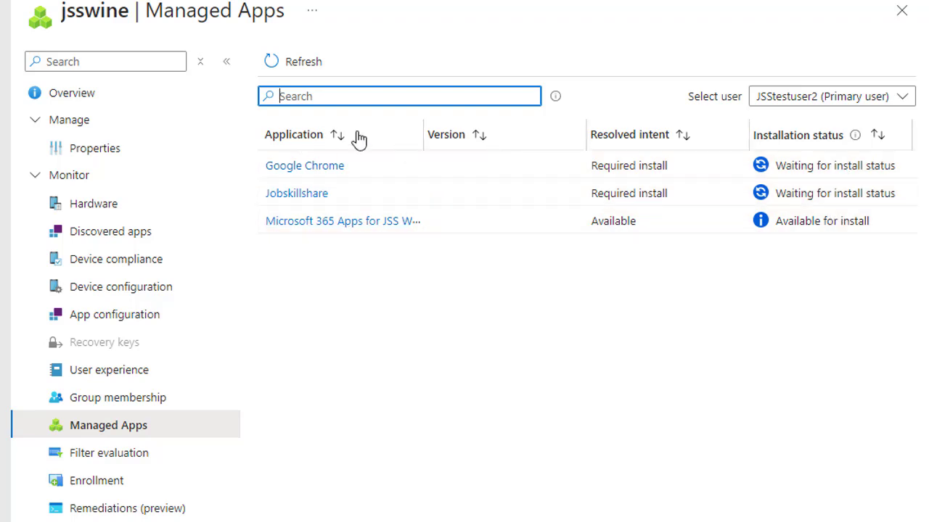
pyautogui.moveTo(423, 128); pyautogui.dragTo(480, 133)
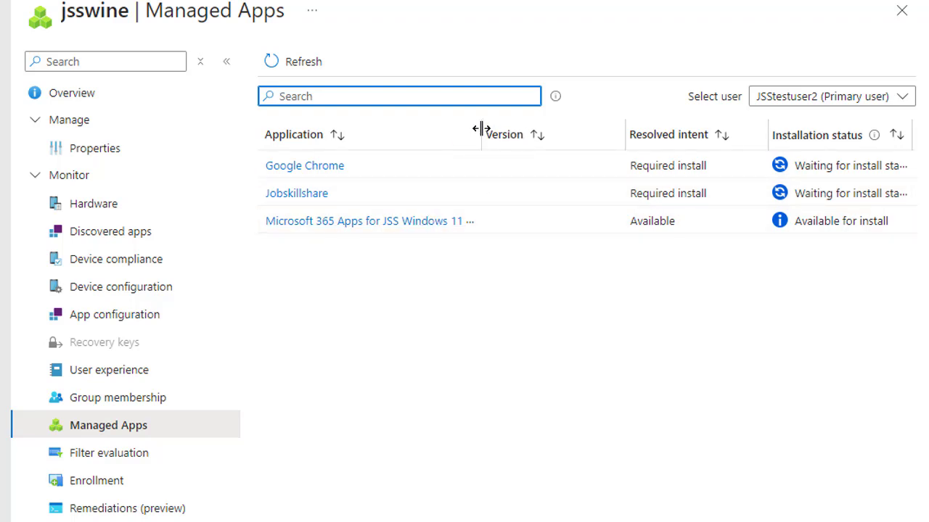
pyautogui.moveTo(482, 132); pyautogui.dragTo(533, 132)
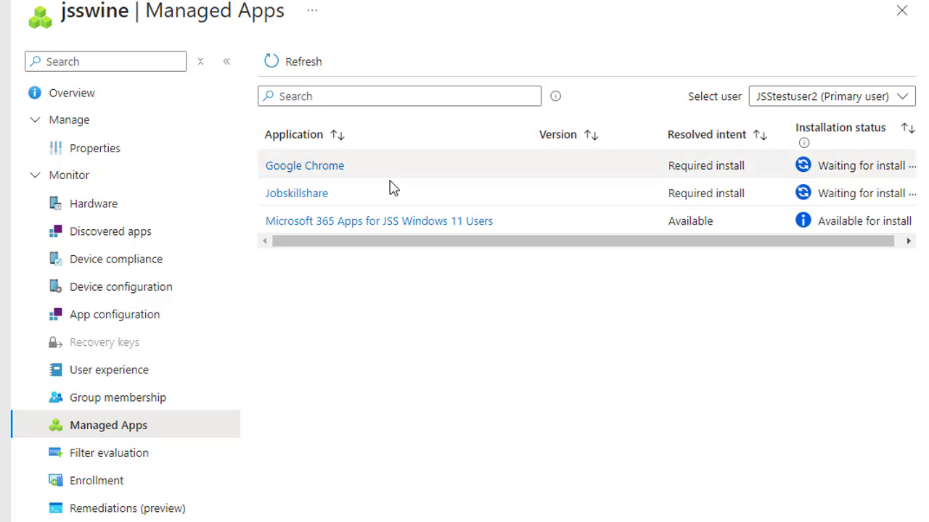
pyautogui.click(110, 405)
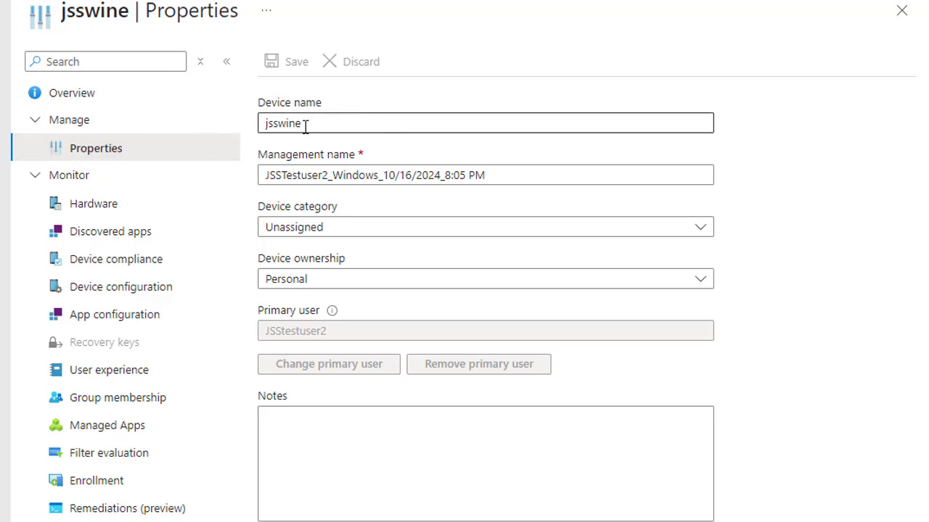
pyautogui.click(363, 230)
pyautogui.click(800, 338)
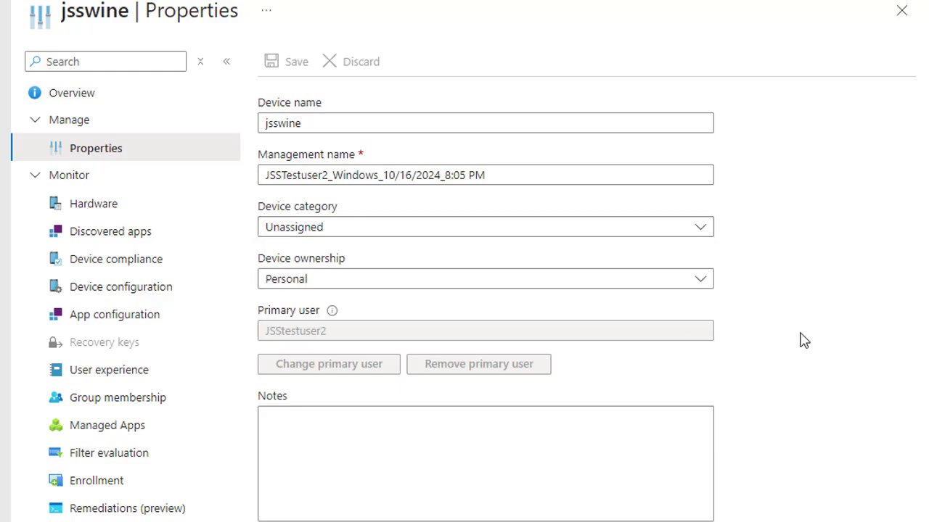
pyautogui.click(401, 285)
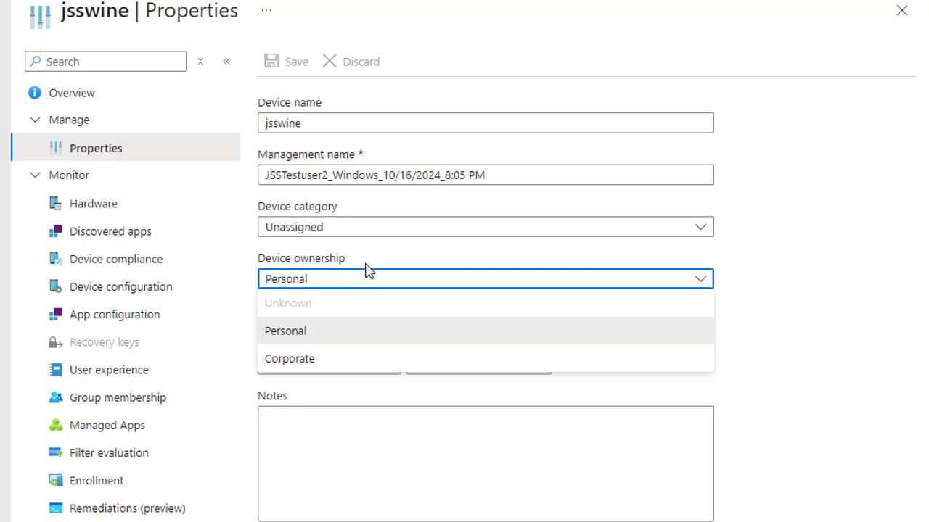
pyautogui.click(807, 324)
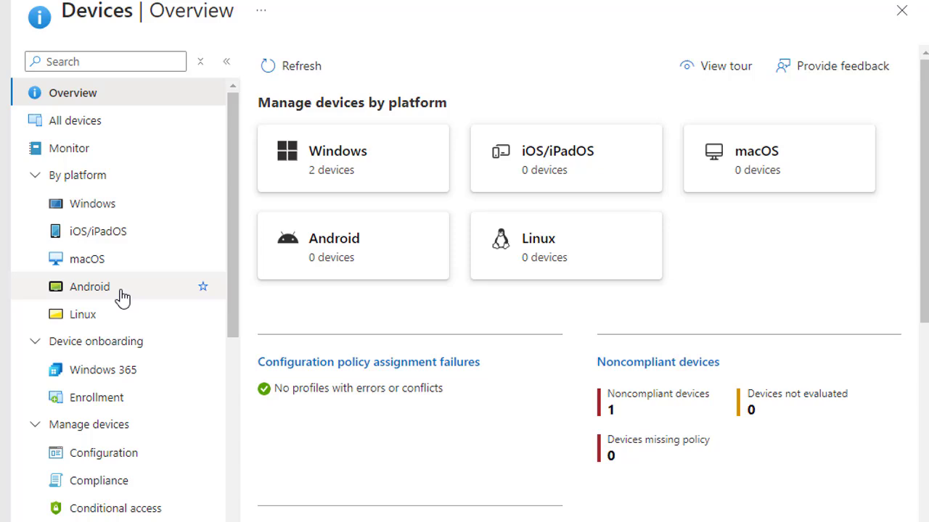
# Step: Open the Chrome Settings policy from the device configuration policies and review its assigned groups and device check-in report
pyautogui.click(119, 463)
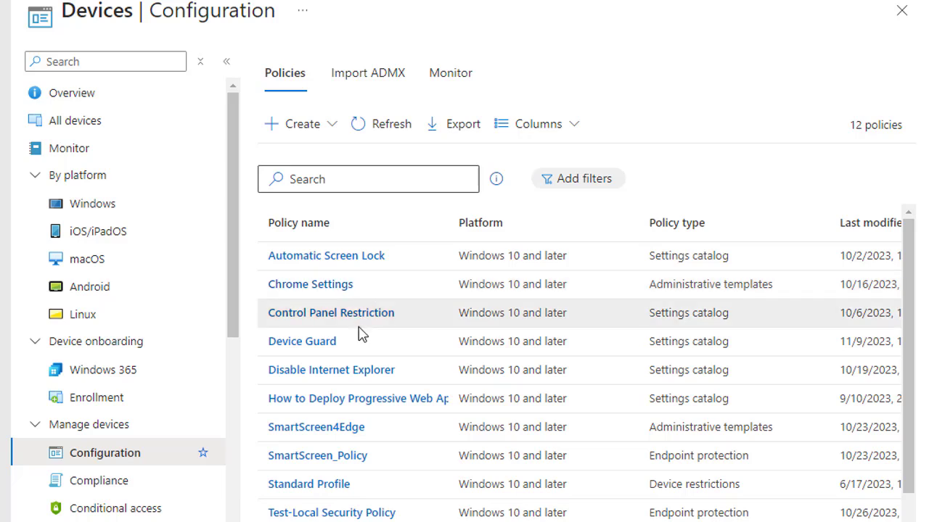
pyautogui.scroll(-1, 369, 362)
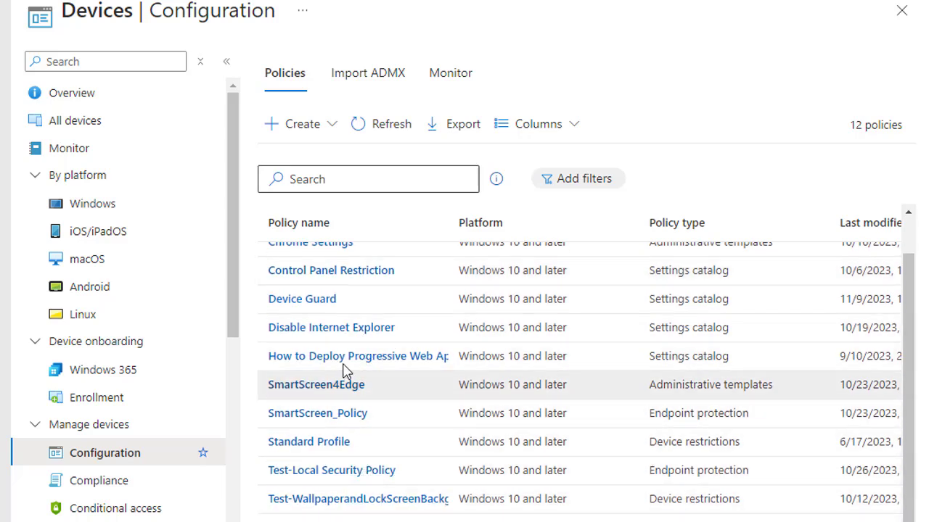
pyautogui.scroll(1, 348, 413)
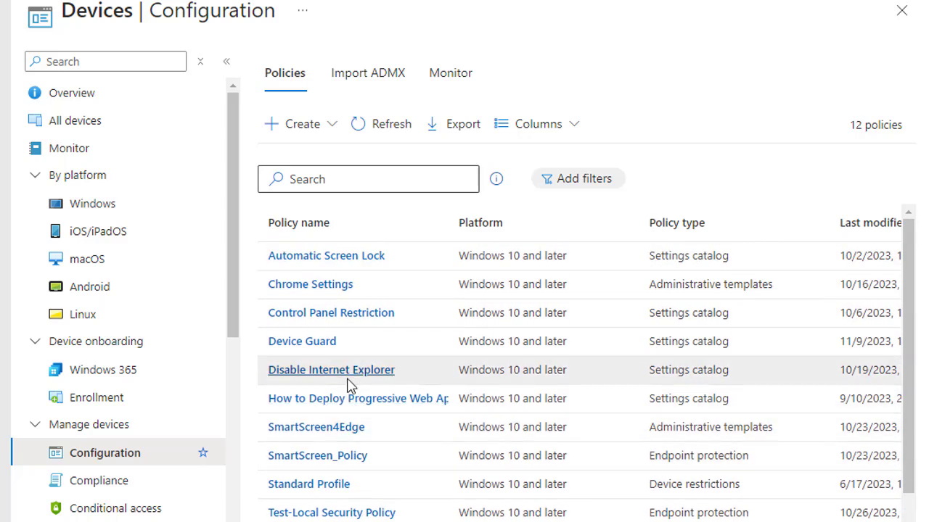
pyautogui.click(310, 286)
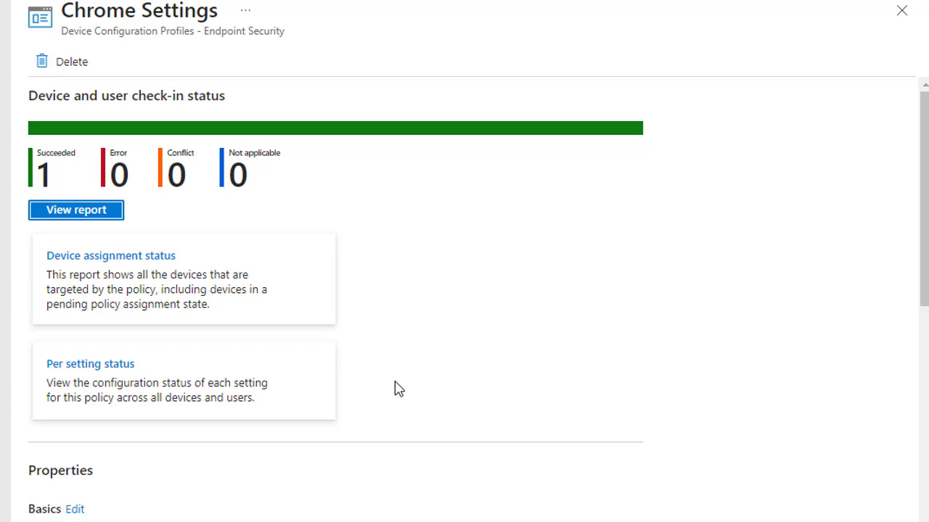
pyautogui.scroll(-5, 397, 388)
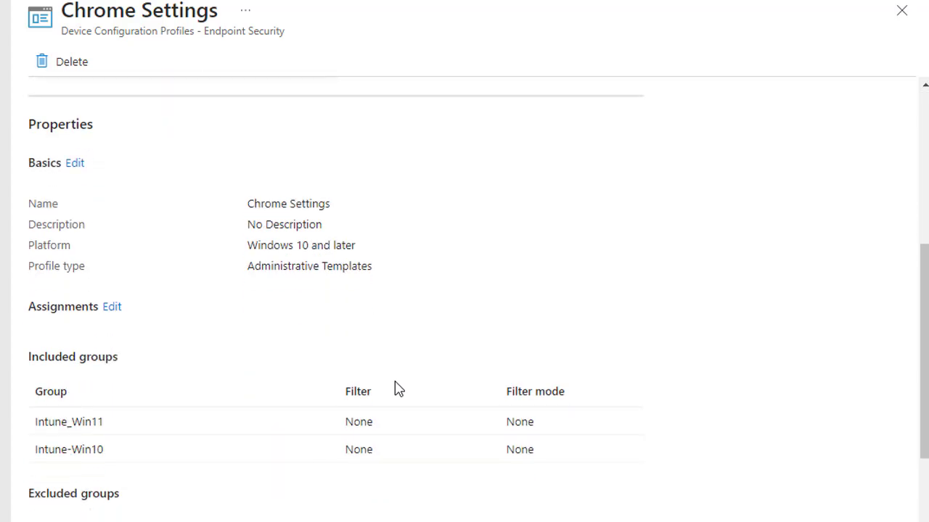
pyautogui.scroll(5, 398, 389)
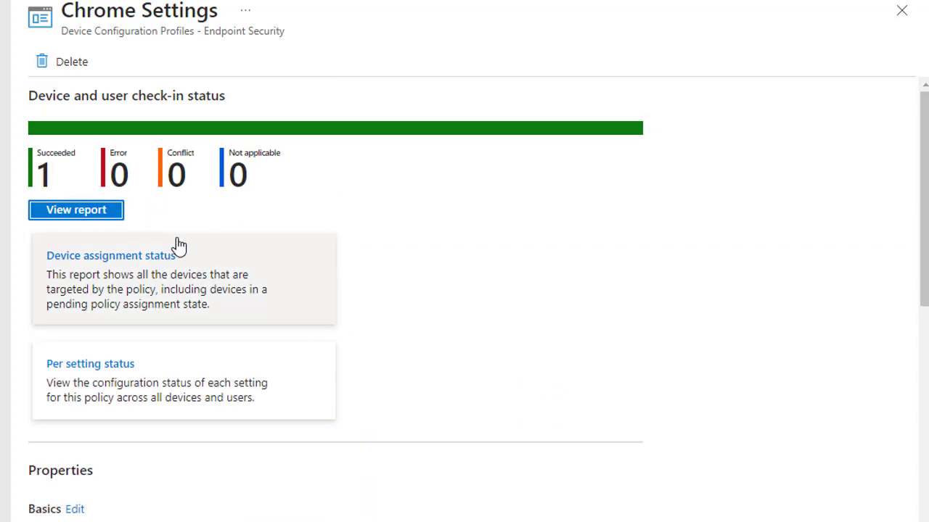
pyautogui.click(76, 210)
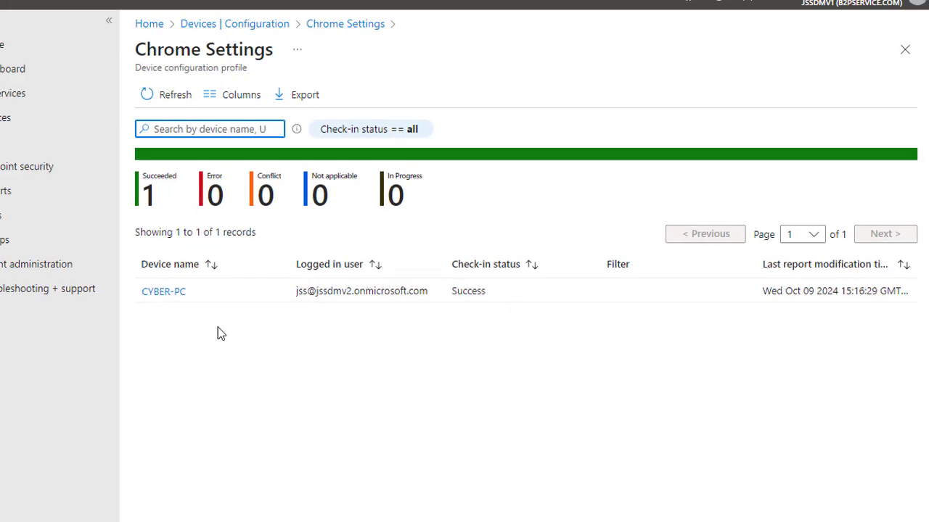
# Step: Open the JSStestuser2 account from the users list and check its overview and assigned licenses
pyautogui.click(56, 230)
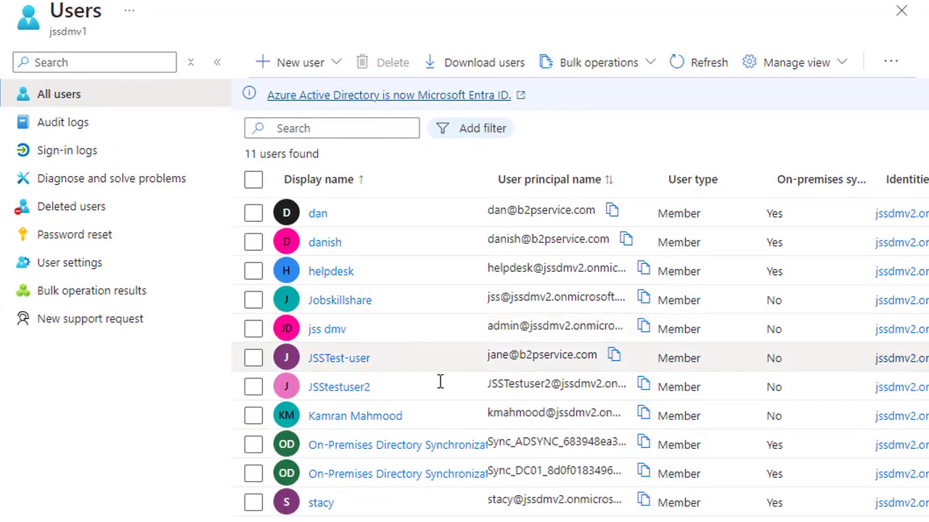
pyautogui.click(330, 388)
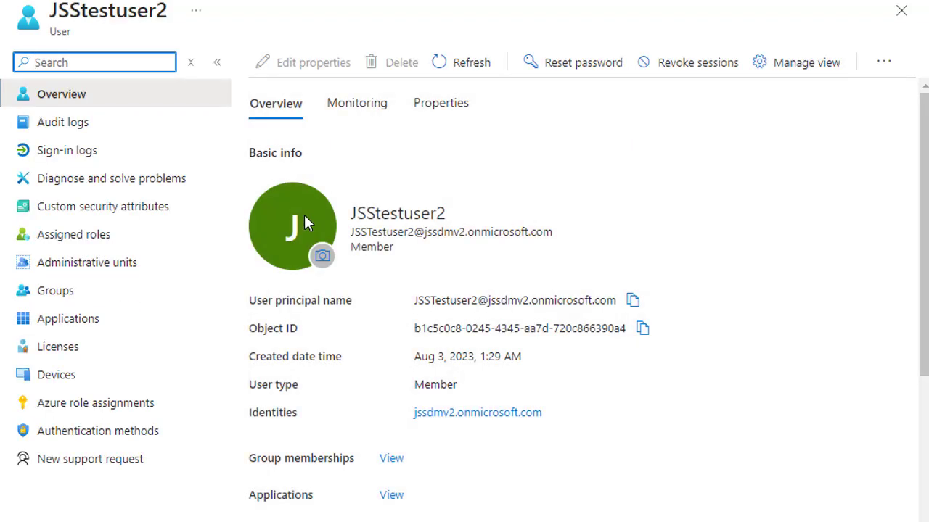
pyautogui.scroll(-3, 352, 300)
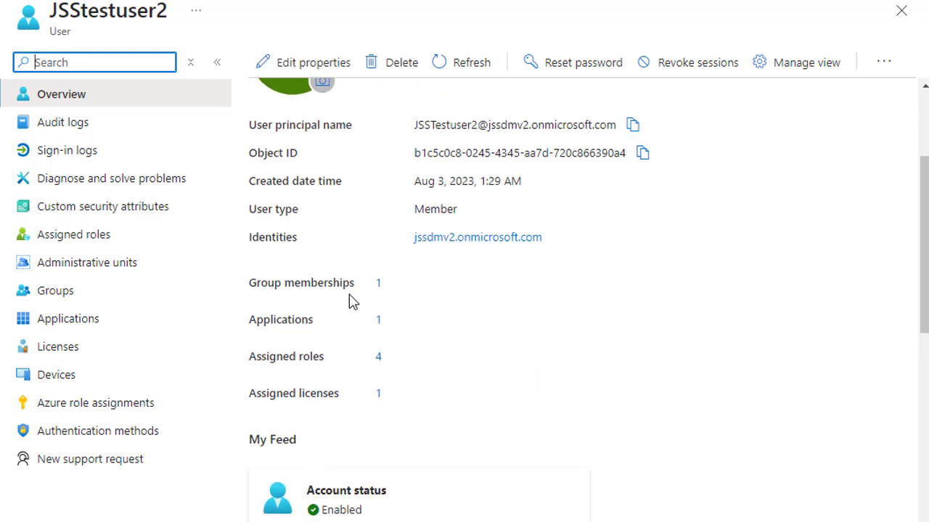
pyautogui.scroll(3, 349, 300)
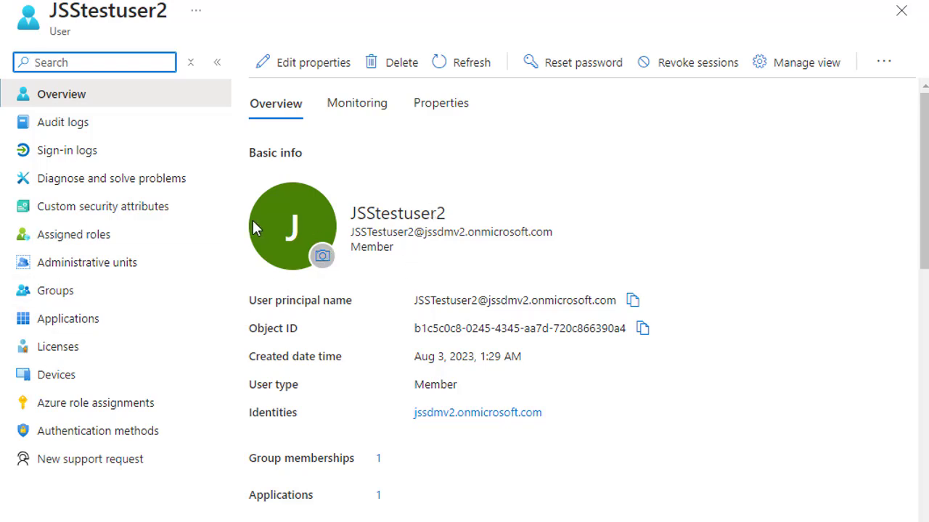
pyautogui.click(70, 353)
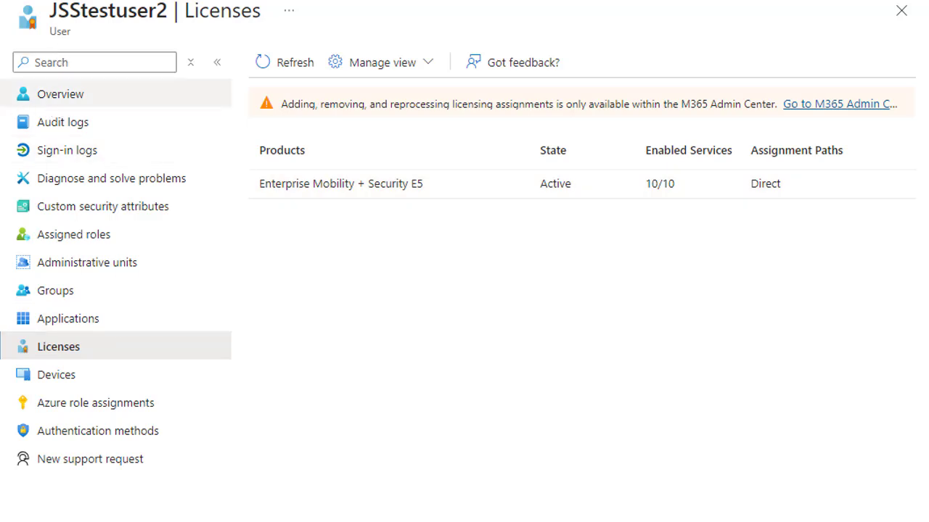
# Step: Reopen jsswine from the list of all devices and review its wipe options, cancelling without wiping the device
pyautogui.click(56, 374)
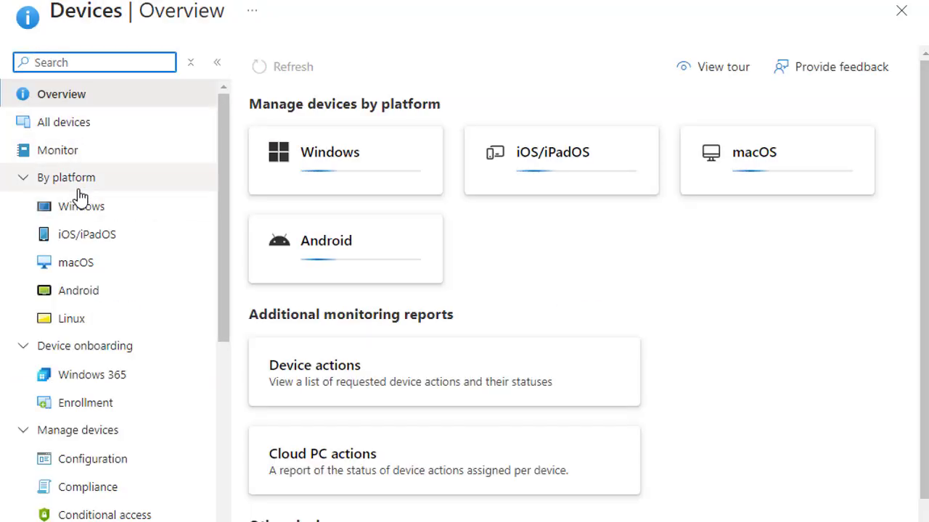
pyautogui.click(72, 127)
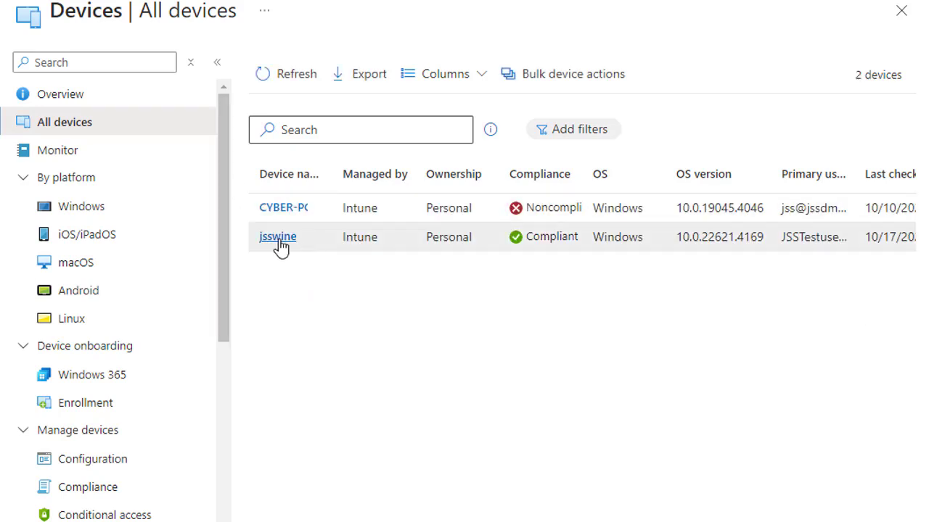
pyautogui.click(278, 238)
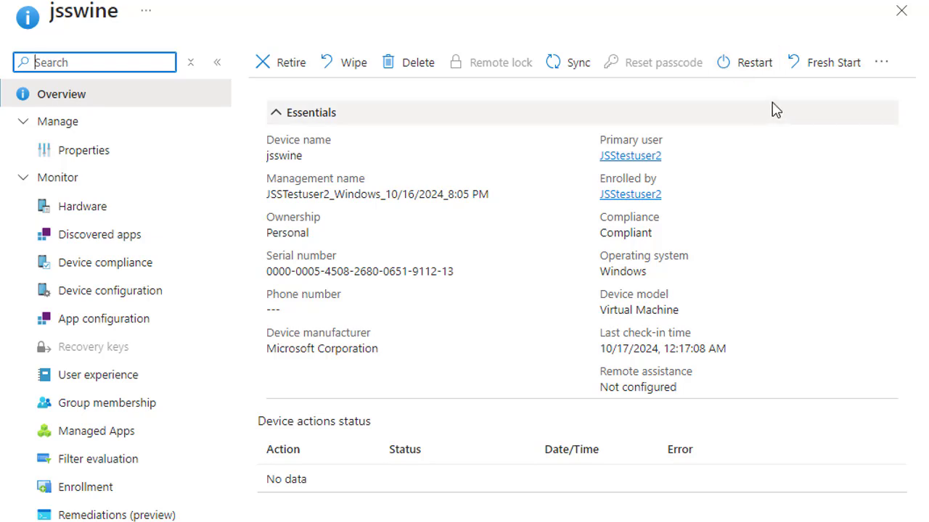
pyautogui.click(355, 62)
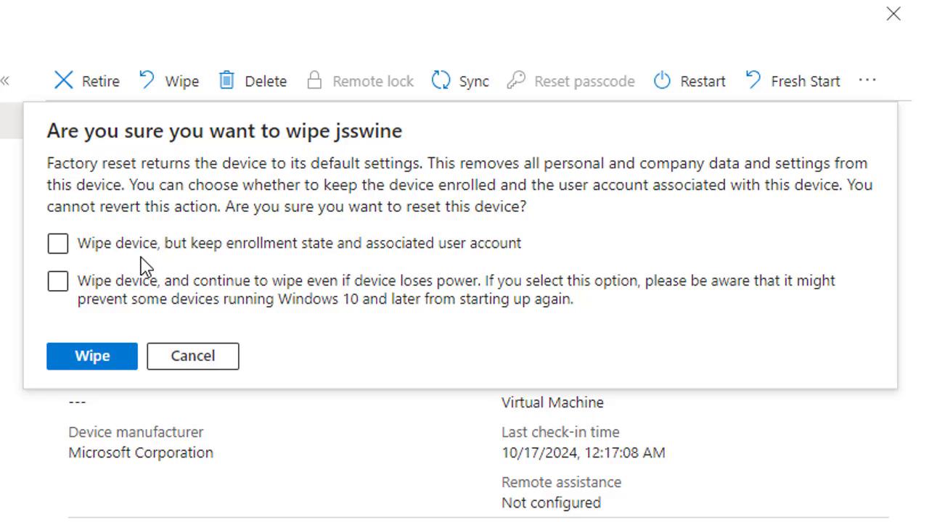
pyautogui.click(215, 365)
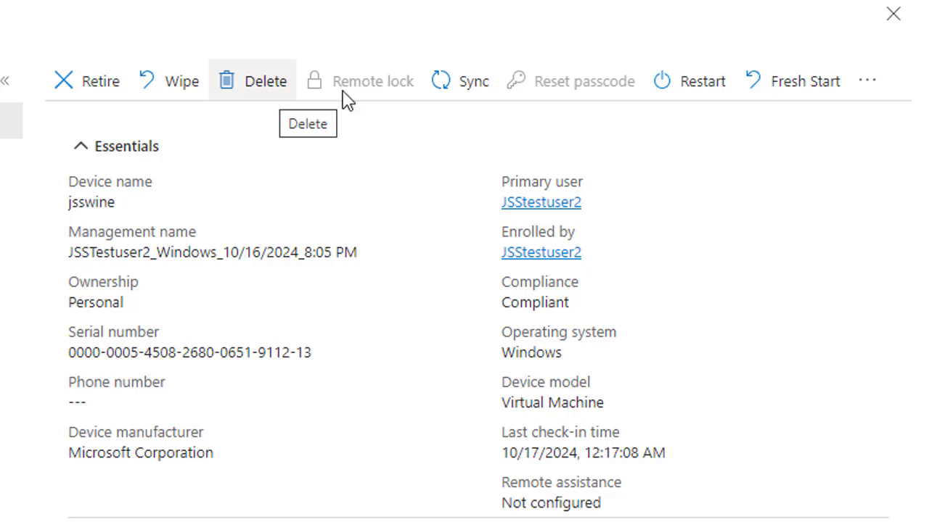
# Step: Look through the additional remote actions offered for jsswine beyond Fresh Start, without running any of them
pyautogui.click(868, 81)
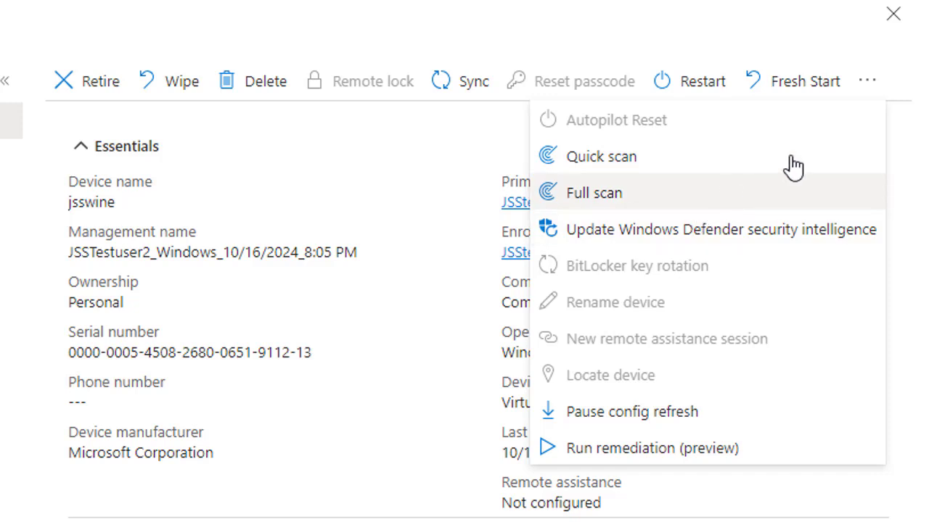
pyautogui.click(865, 88)
pyautogui.click(867, 88)
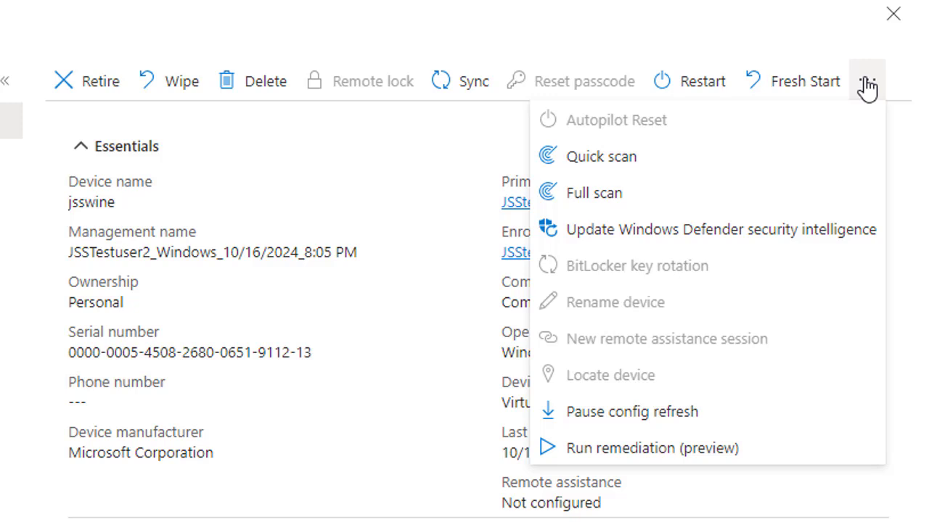
pyautogui.click(864, 83)
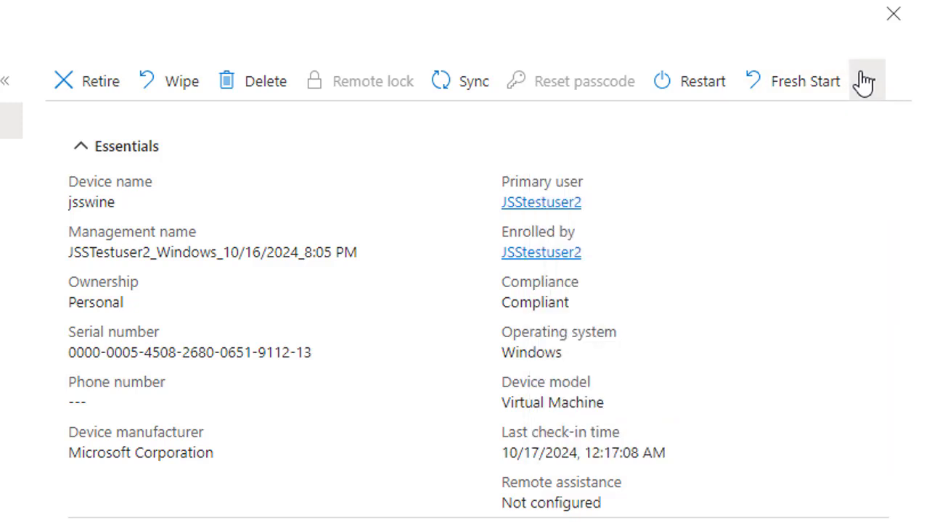
pyautogui.click(864, 82)
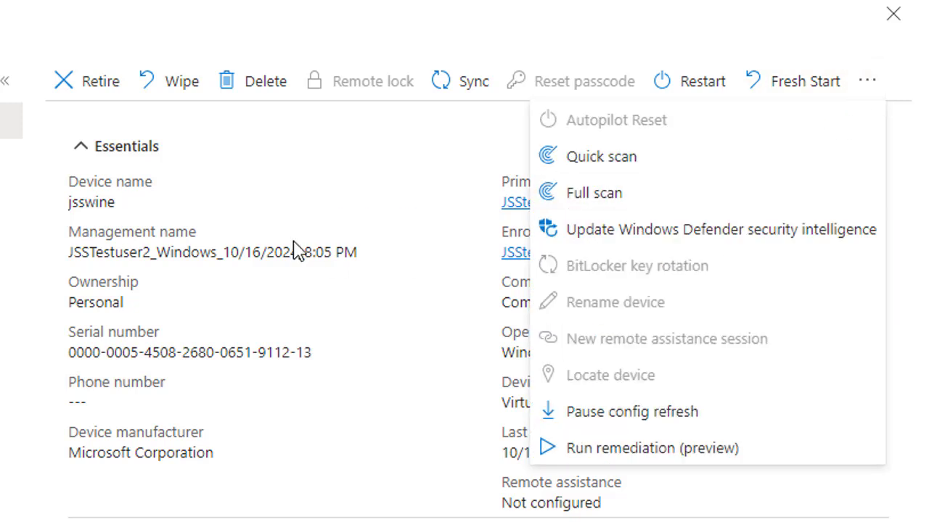